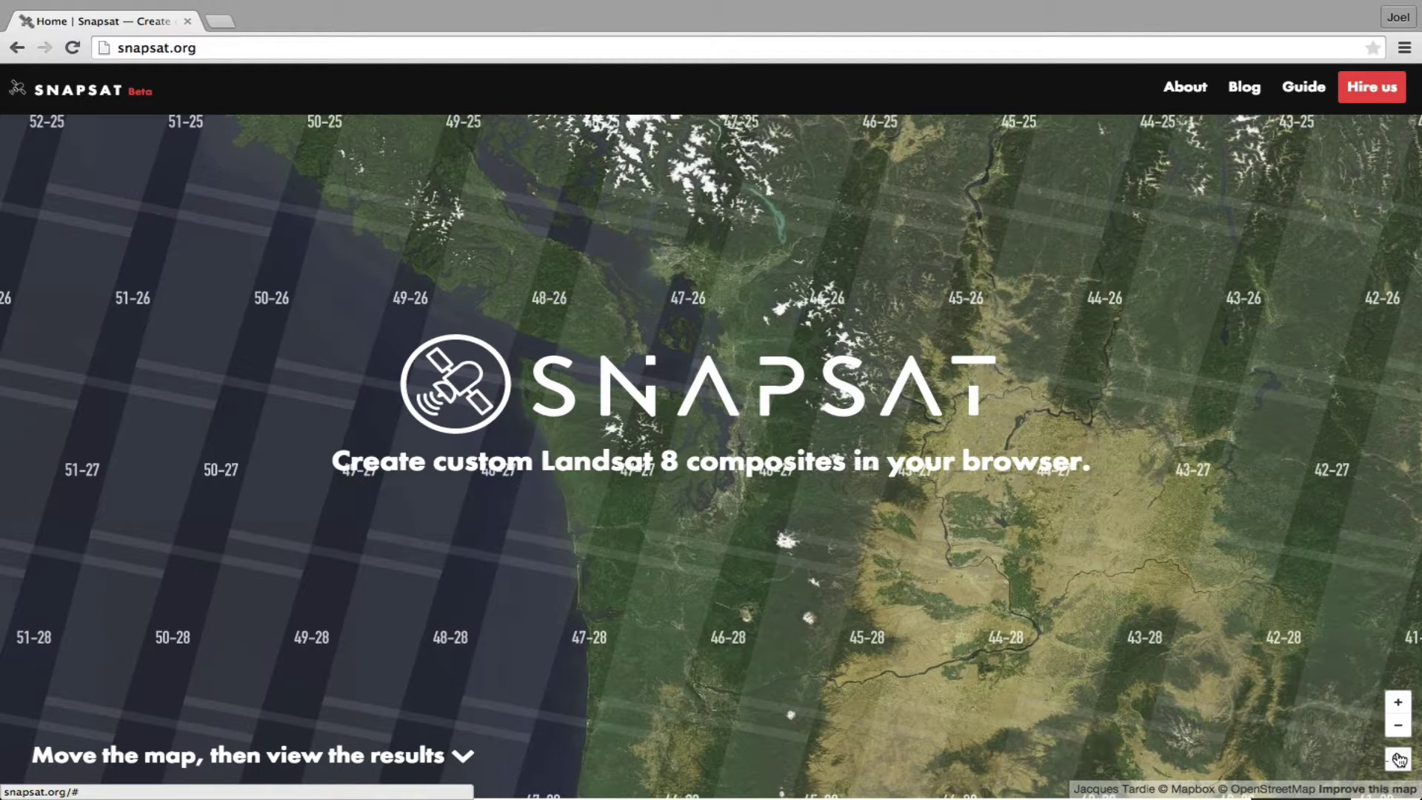
# Step: Search for 'Trinidad and Tobago' to centre the map on the path 233 and 1 scenes
pyautogui.moveTo(824, 504); pyautogui.dragTo(445, 502)
pyautogui.moveTo(1112, 262); pyautogui.dragTo(1038, 621)
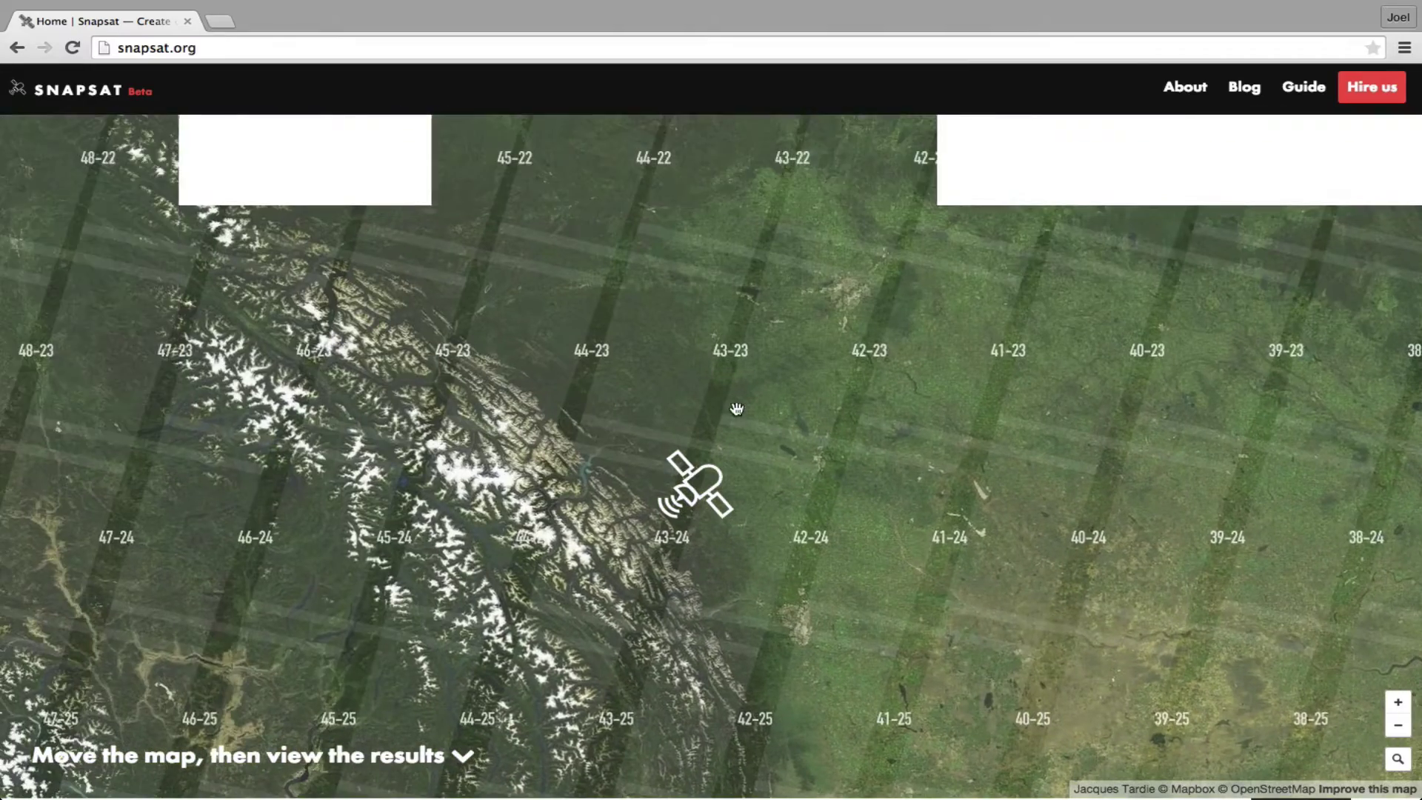
pyautogui.moveTo(736, 406); pyautogui.dragTo(1081, 588)
pyautogui.moveTo(1064, 444); pyautogui.dragTo(678, 706)
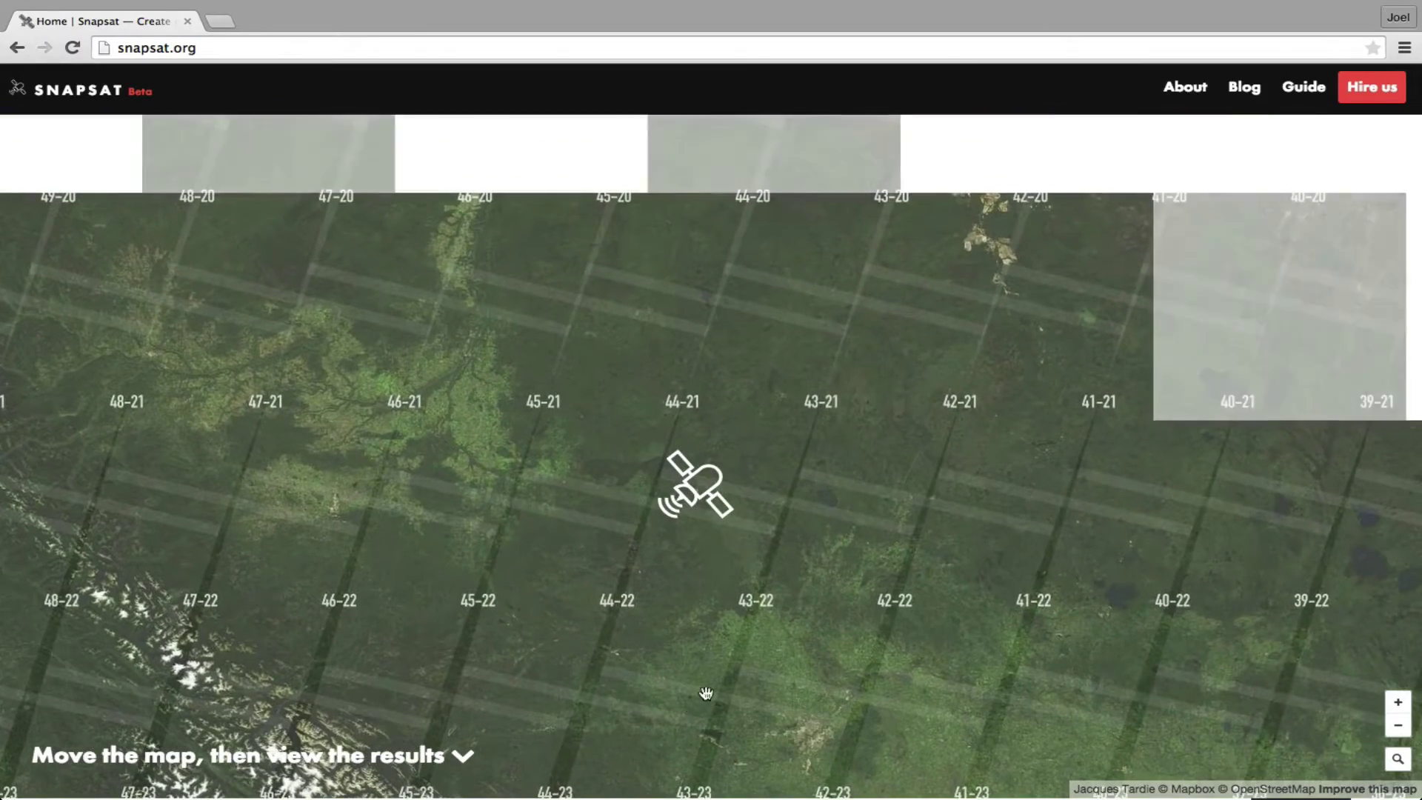
pyautogui.moveTo(863, 559); pyautogui.dragTo(648, 699)
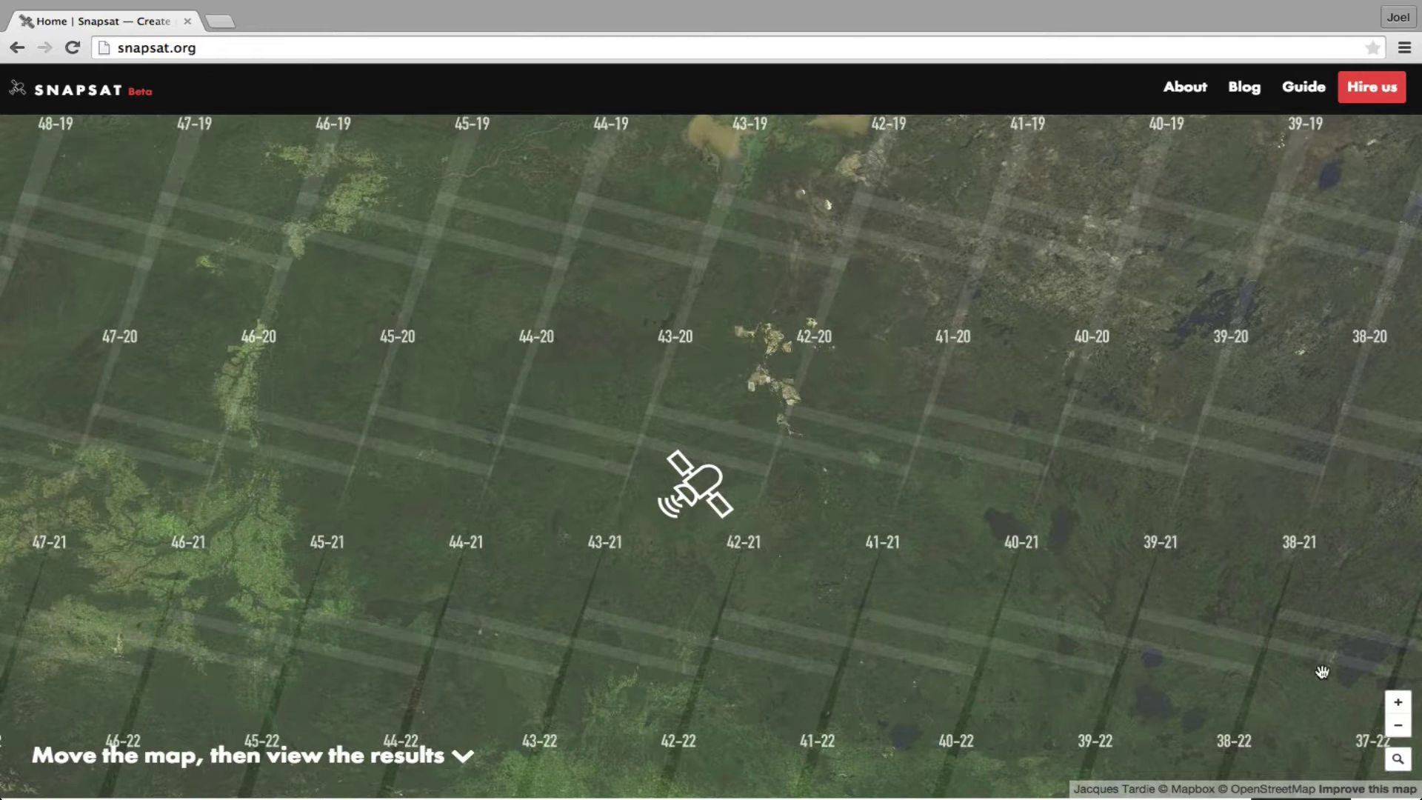
pyautogui.click(1398, 761)
pyautogui.write('Trinidad and Tobago')
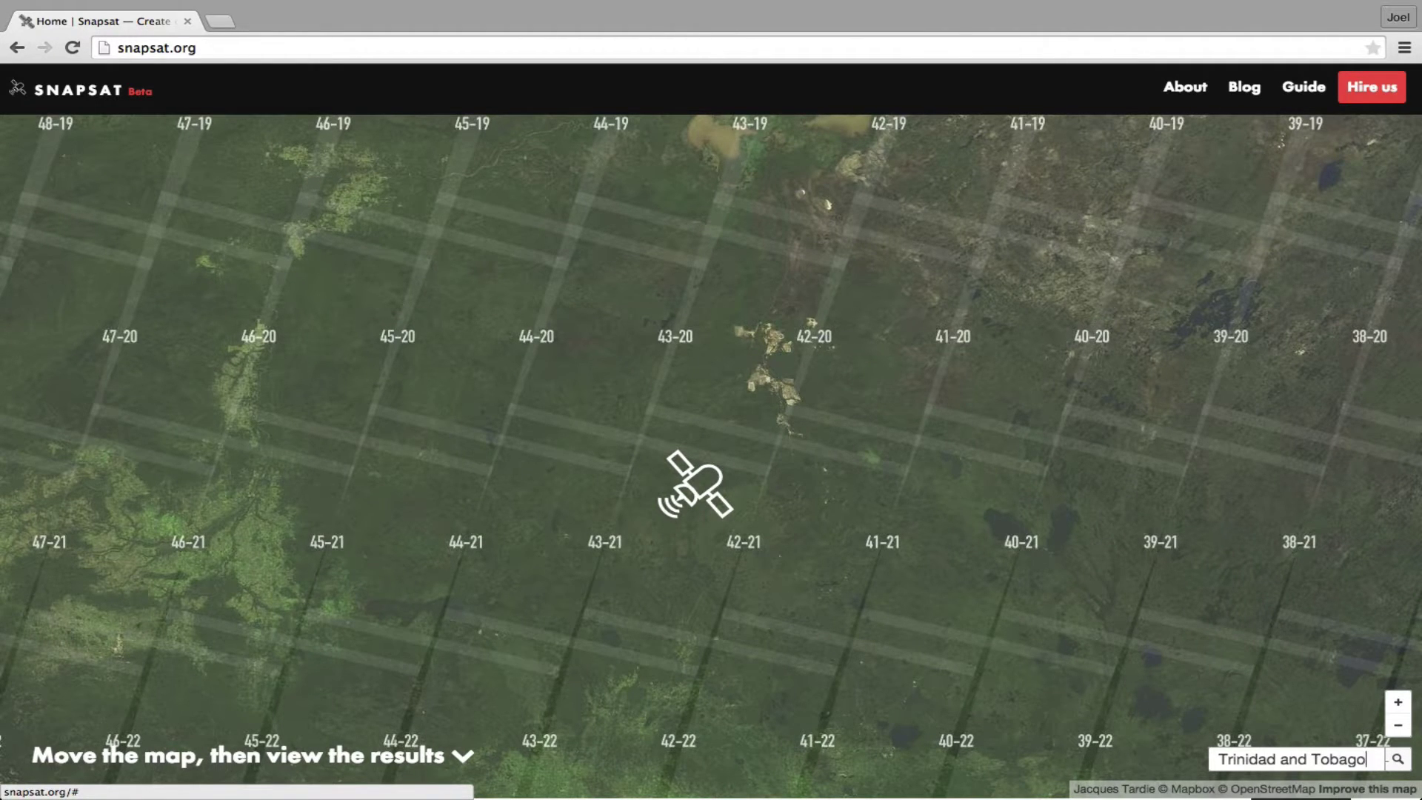
pyautogui.click(1328, 670)
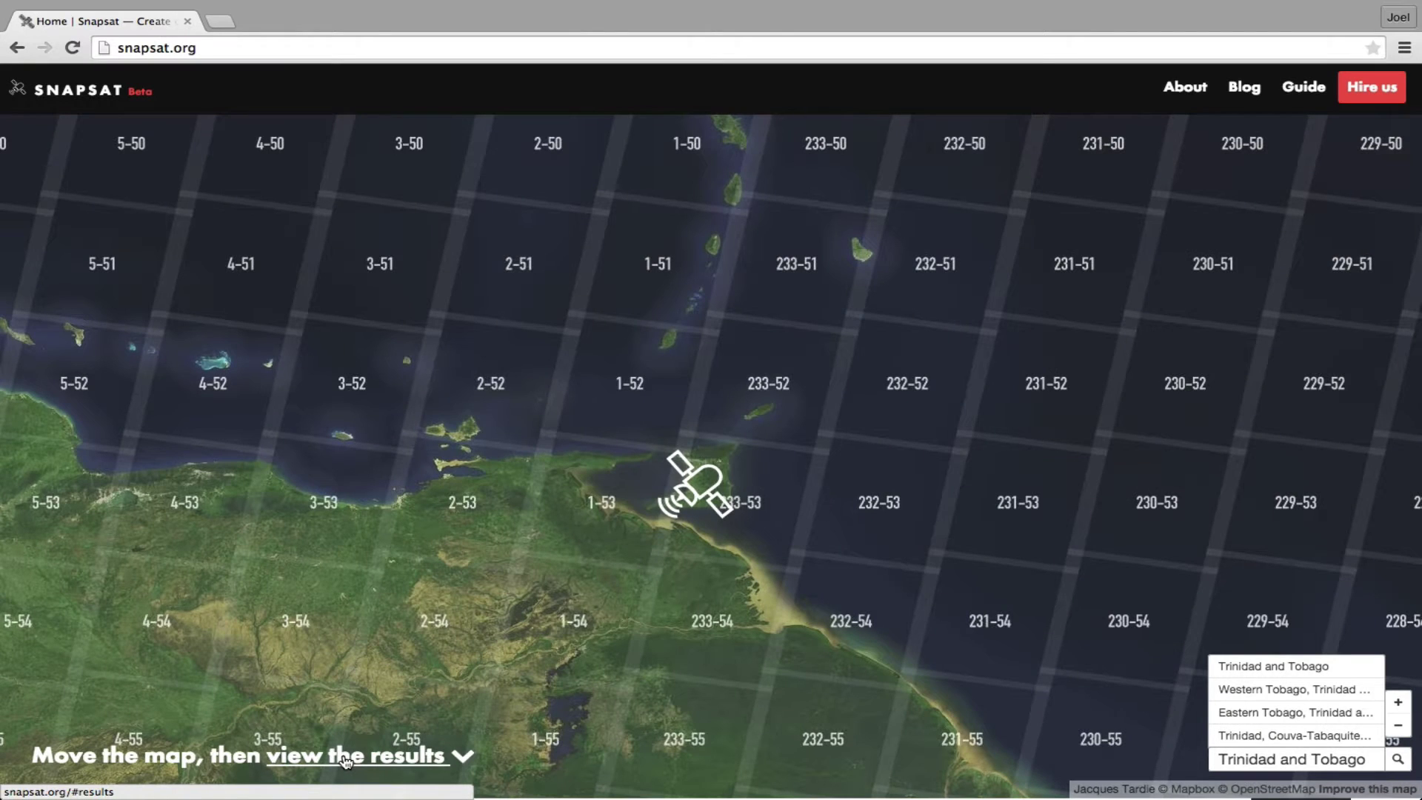
# Step: Open the results for Path 233 Rows 52–53 and pick the 2015 01 28 scene for Row 53
pyautogui.click(345, 761)
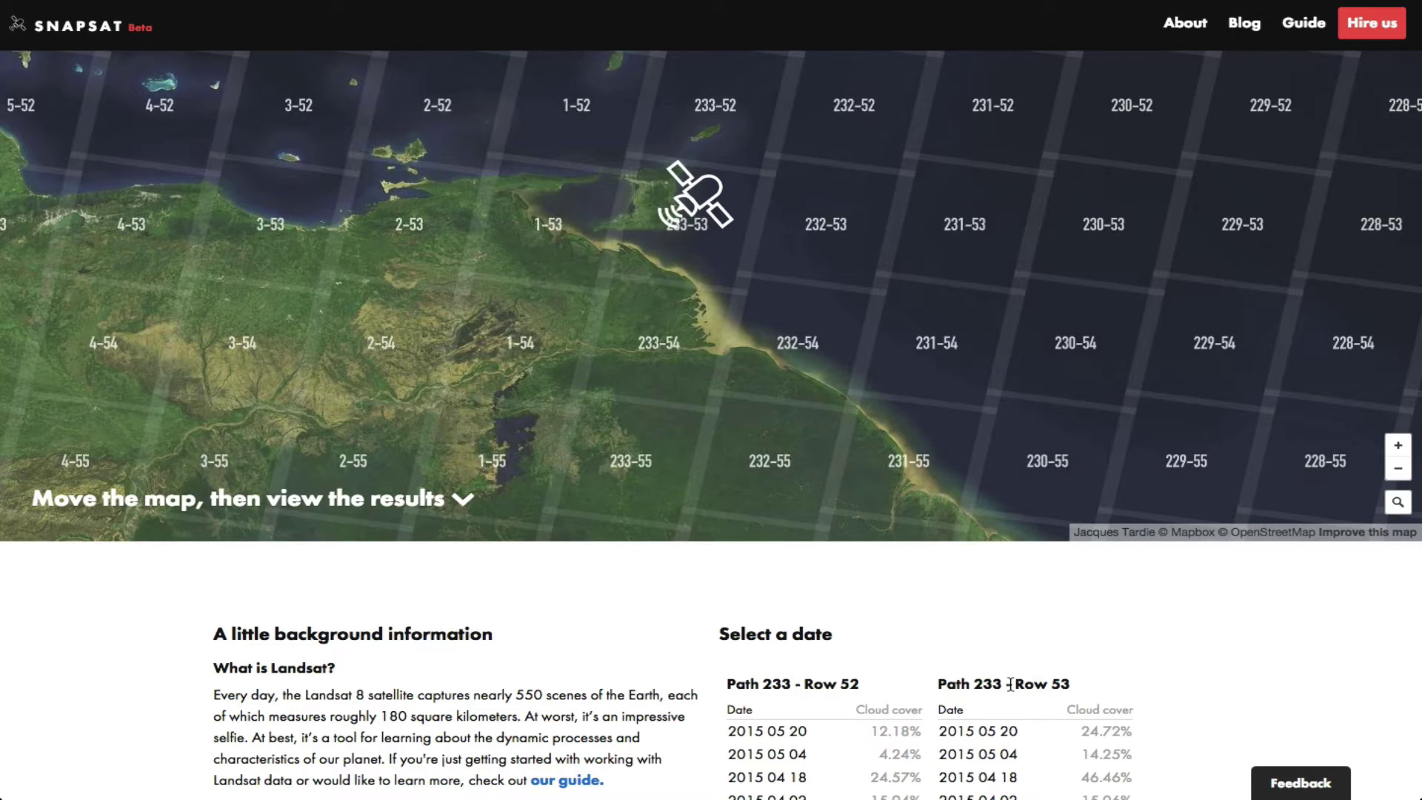
pyautogui.scroll(-2, 722, 567)
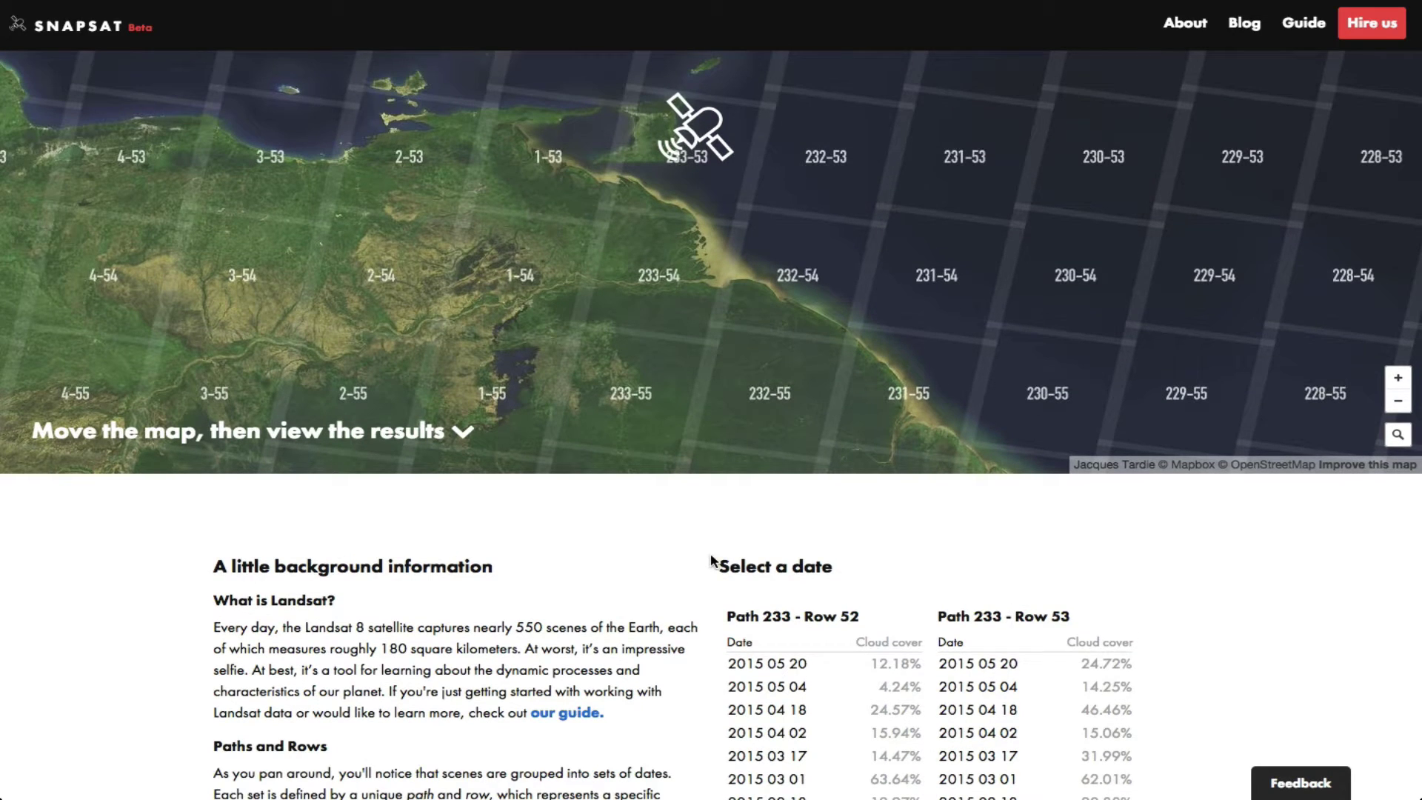
pyautogui.scroll(-10, 303, 616)
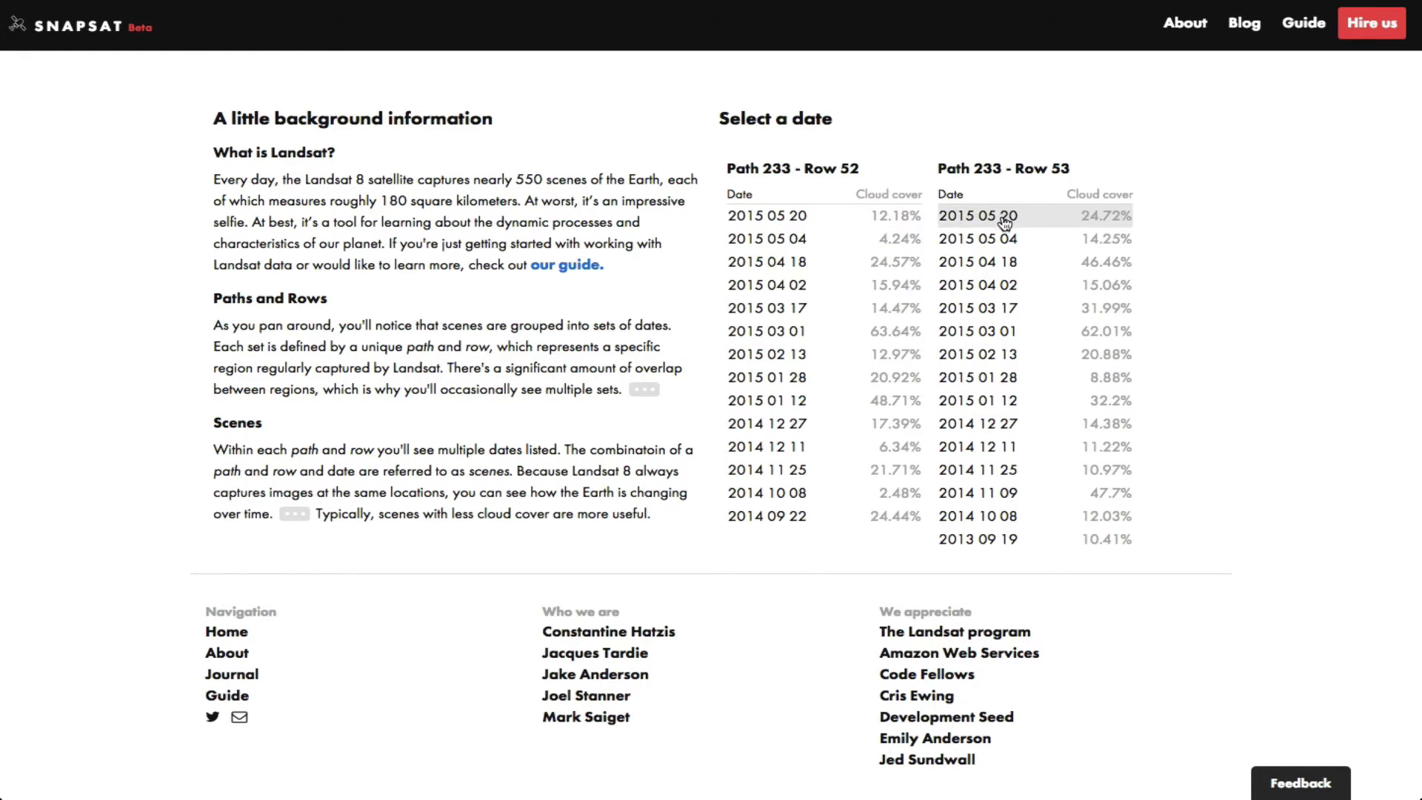
pyautogui.click(1001, 379)
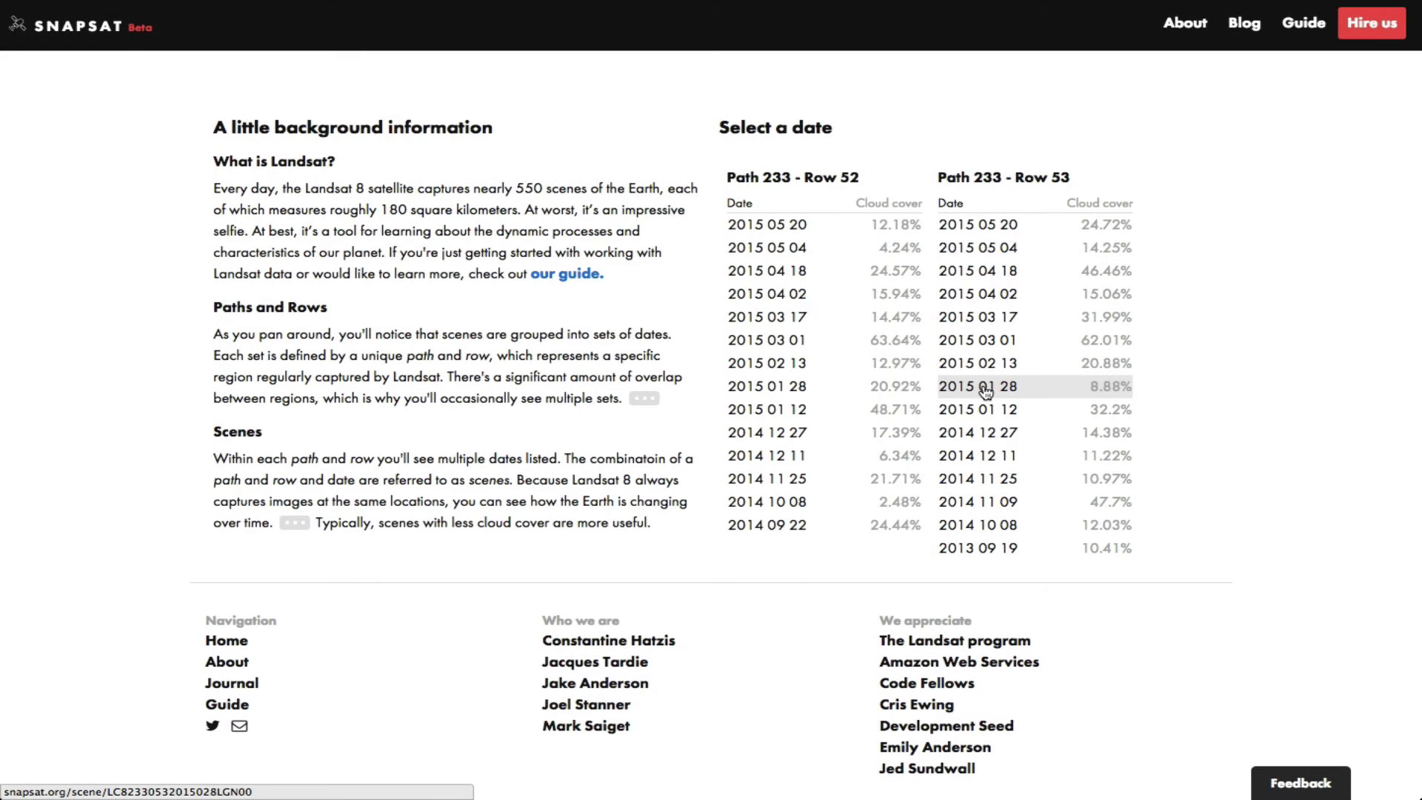
pyautogui.click(985, 391)
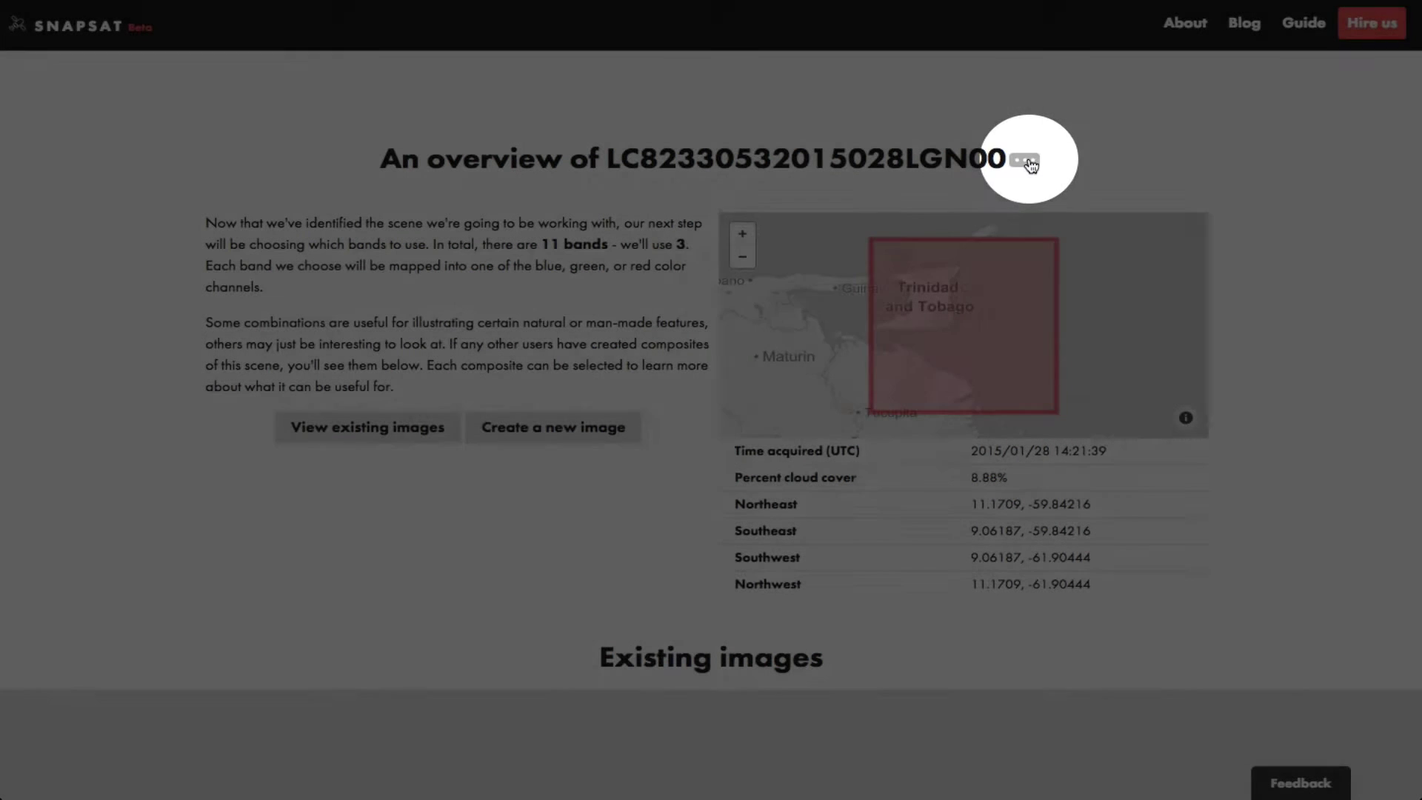
pyautogui.click(1025, 161)
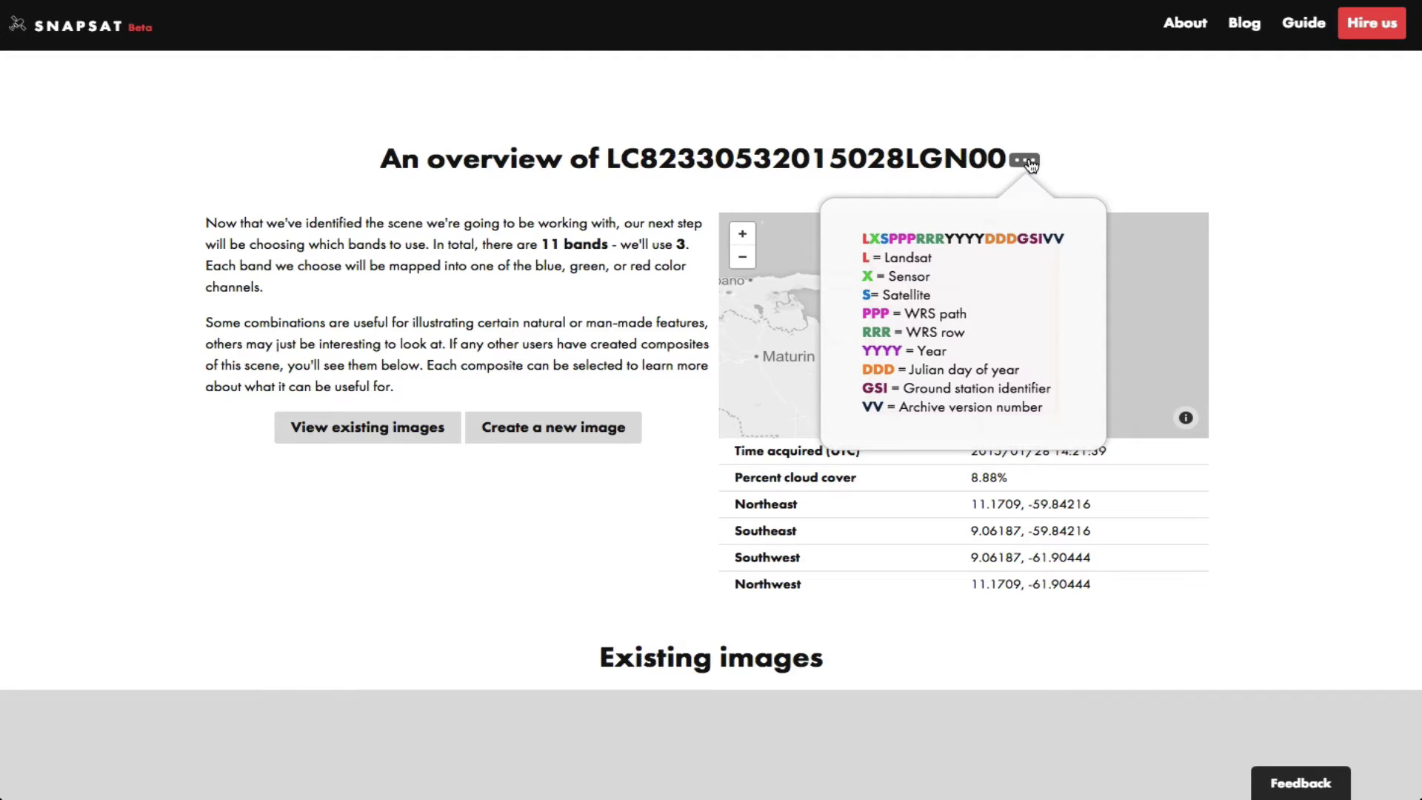
pyautogui.click(1029, 162)
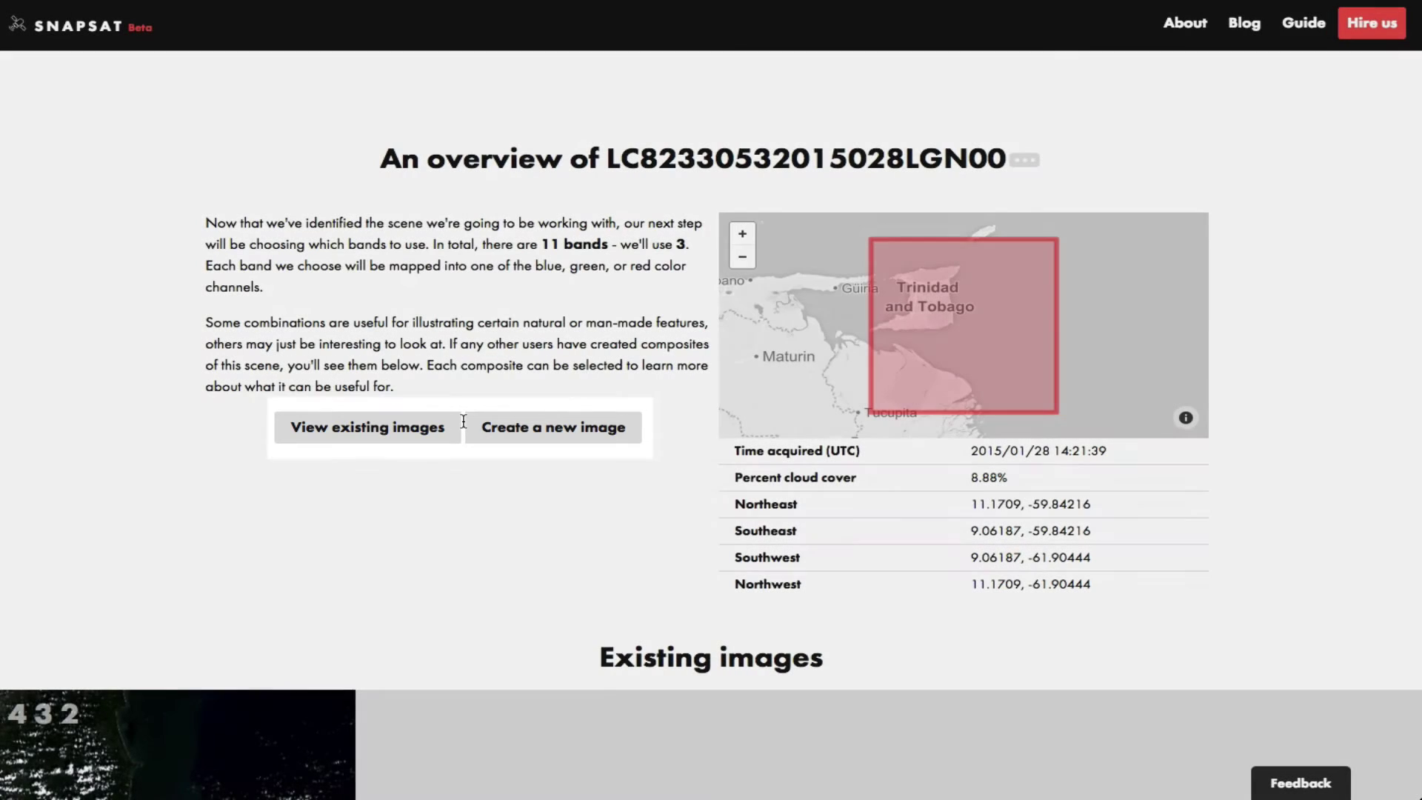
# Step: Preview the existing 432 composite enlarged, then scroll to the band table and composite options
pyautogui.scroll(-1, 498, 573)
pyautogui.scroll(-5, 497, 572)
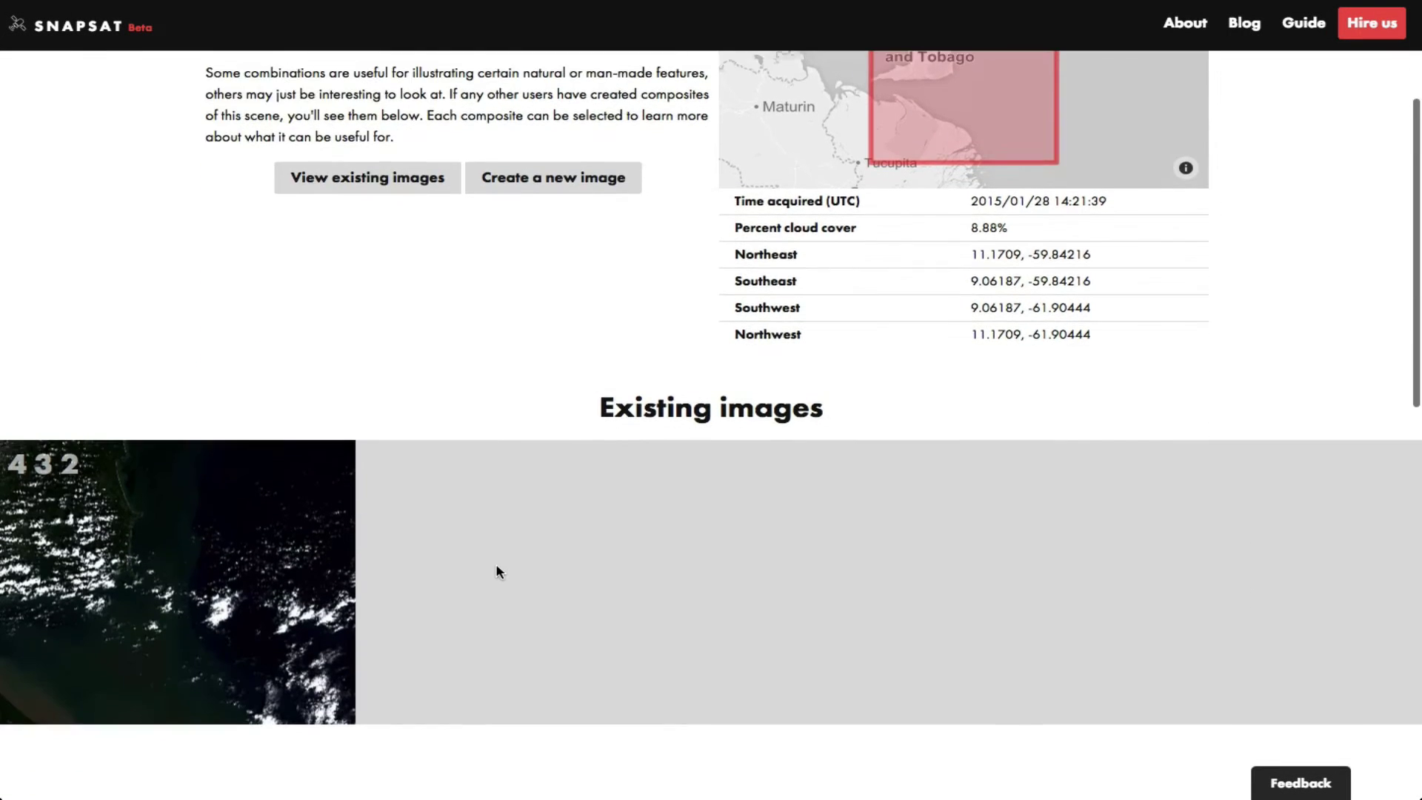
pyautogui.click(499, 572)
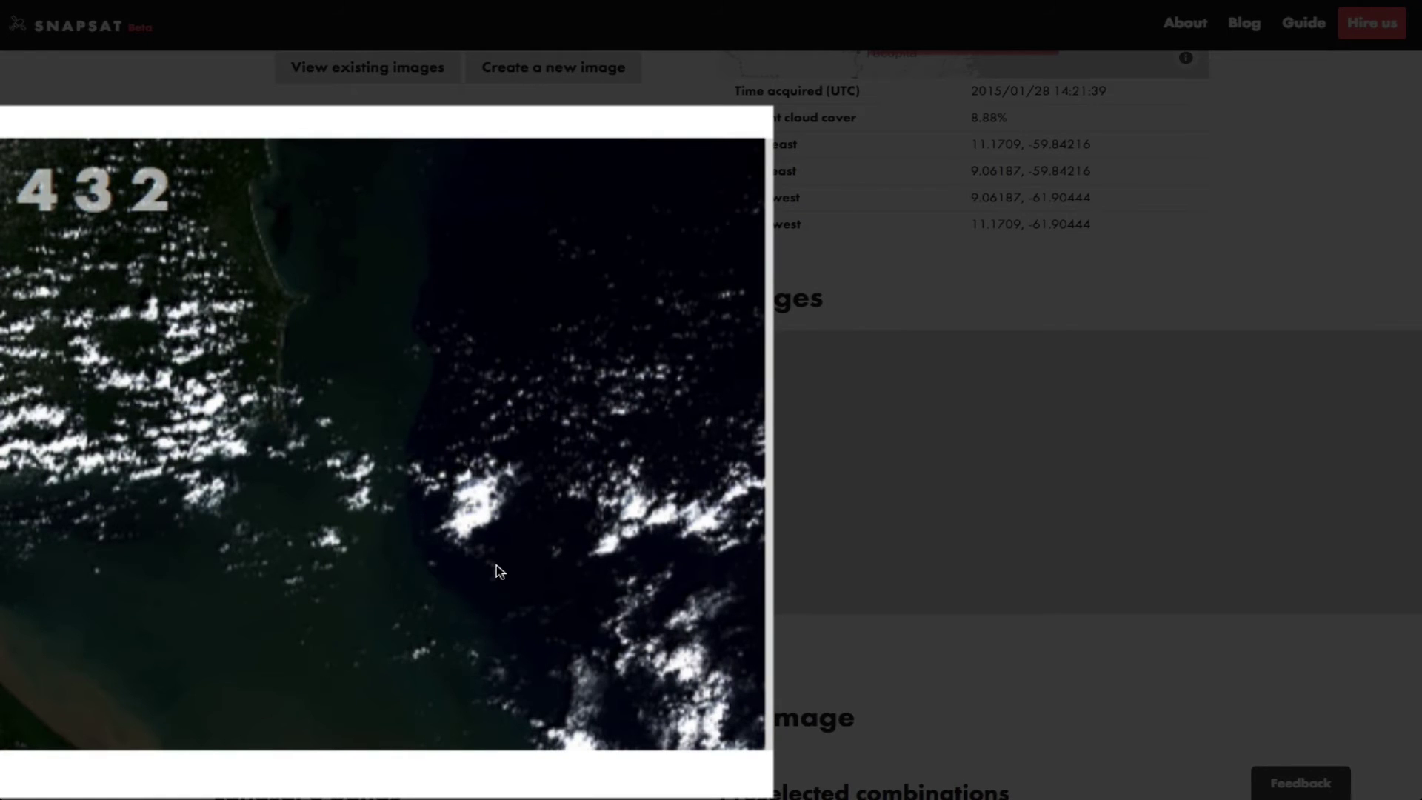
pyautogui.click(499, 571)
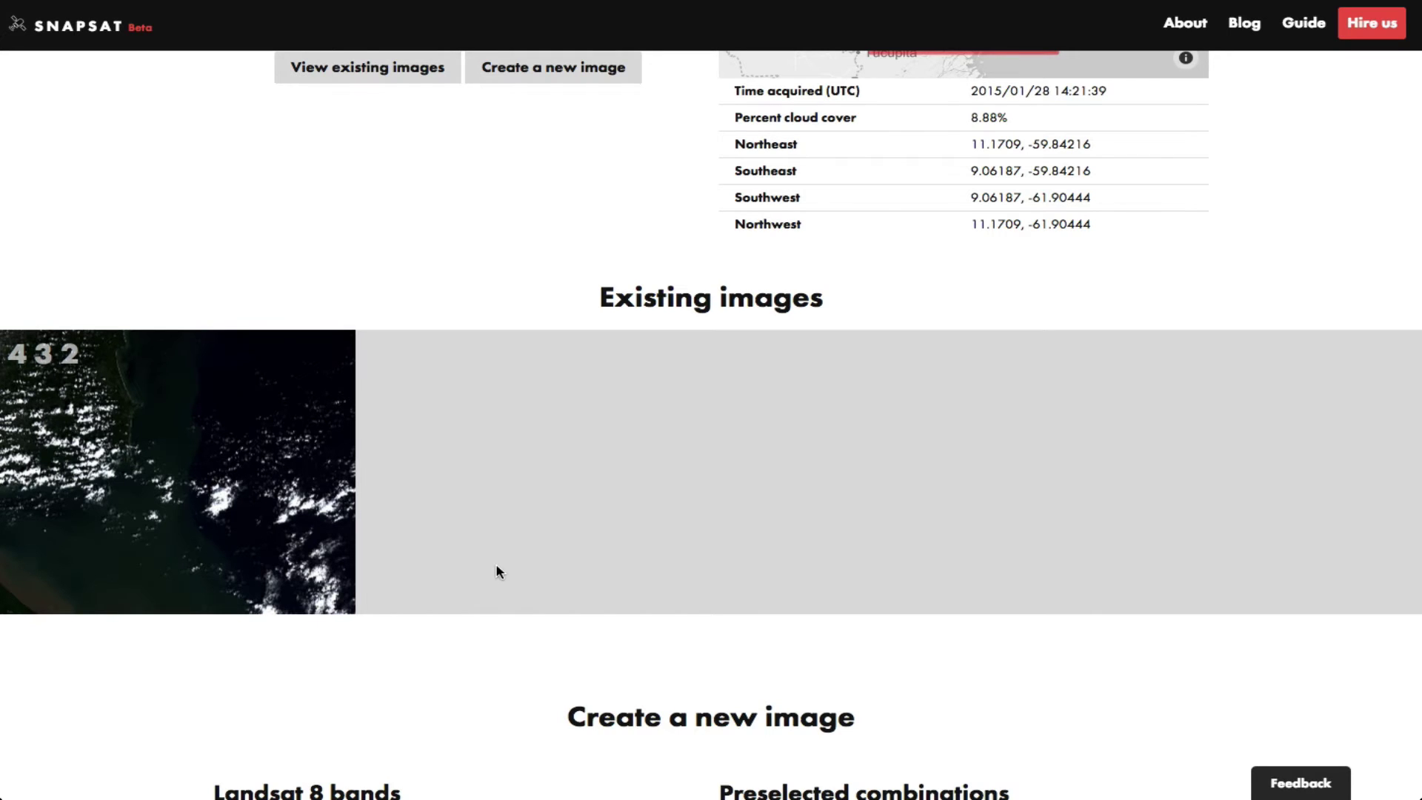
pyautogui.scroll(-9, 998, 319)
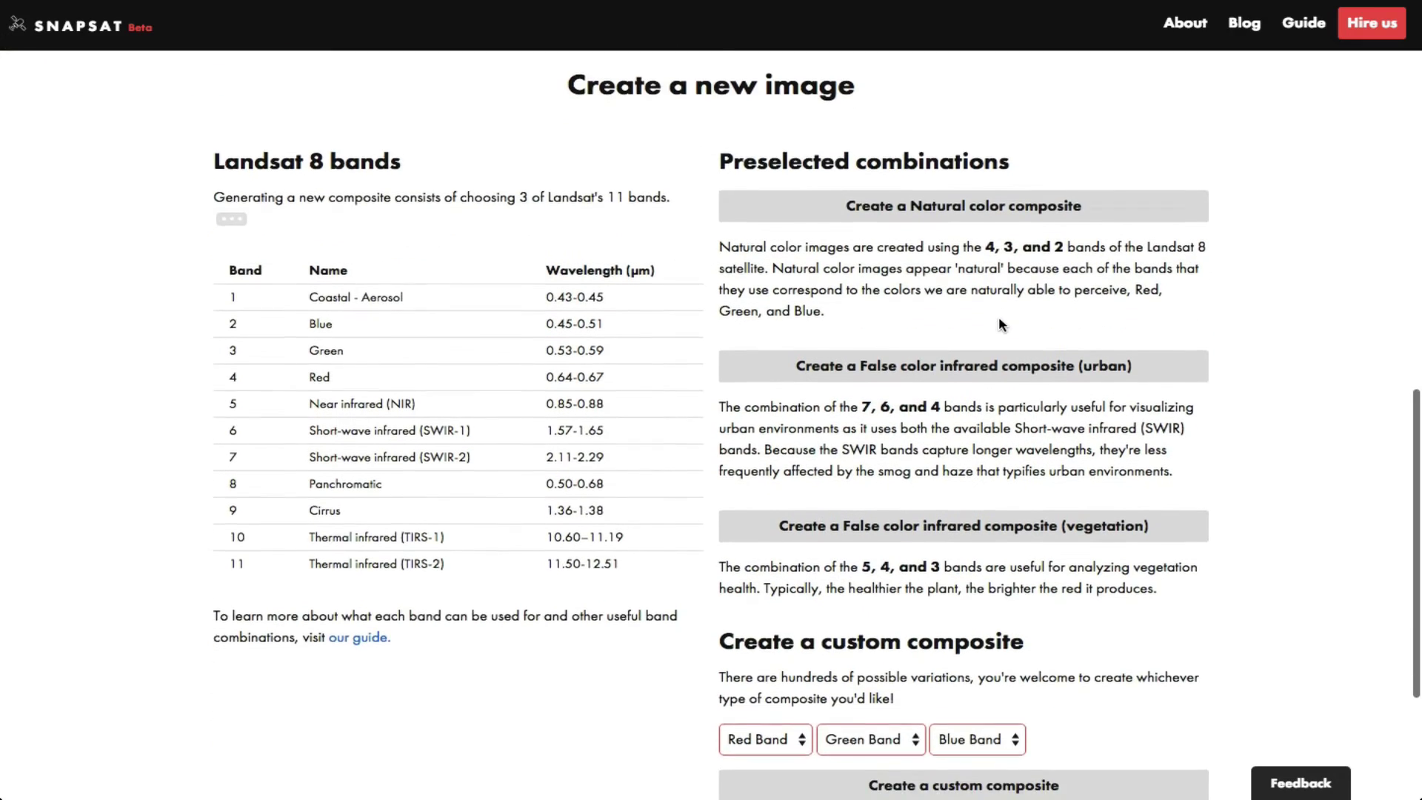
pyautogui.scroll(-1, 1000, 320)
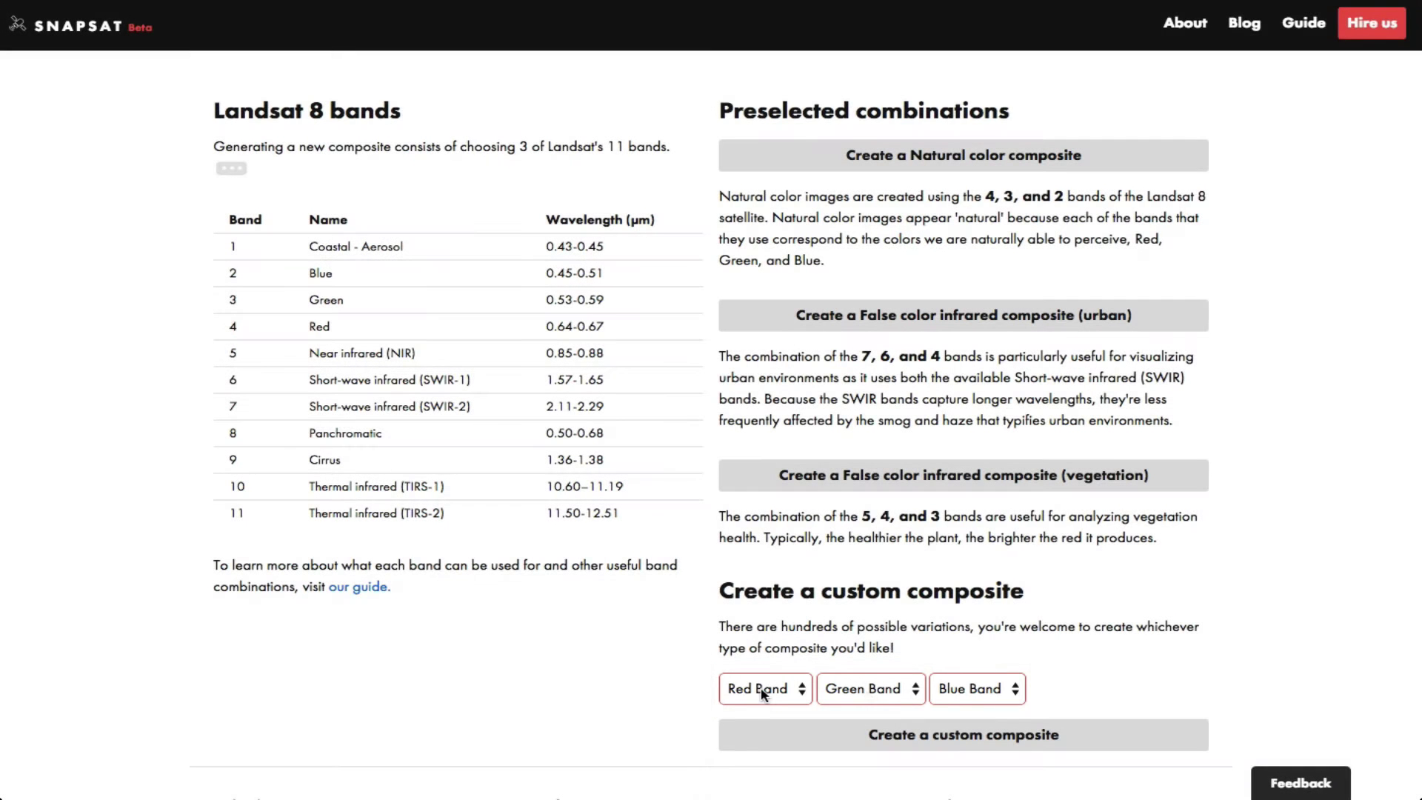
# Step: Create a custom composite using bands 5, 4 and 3 for red, green and blue
pyautogui.click(763, 688)
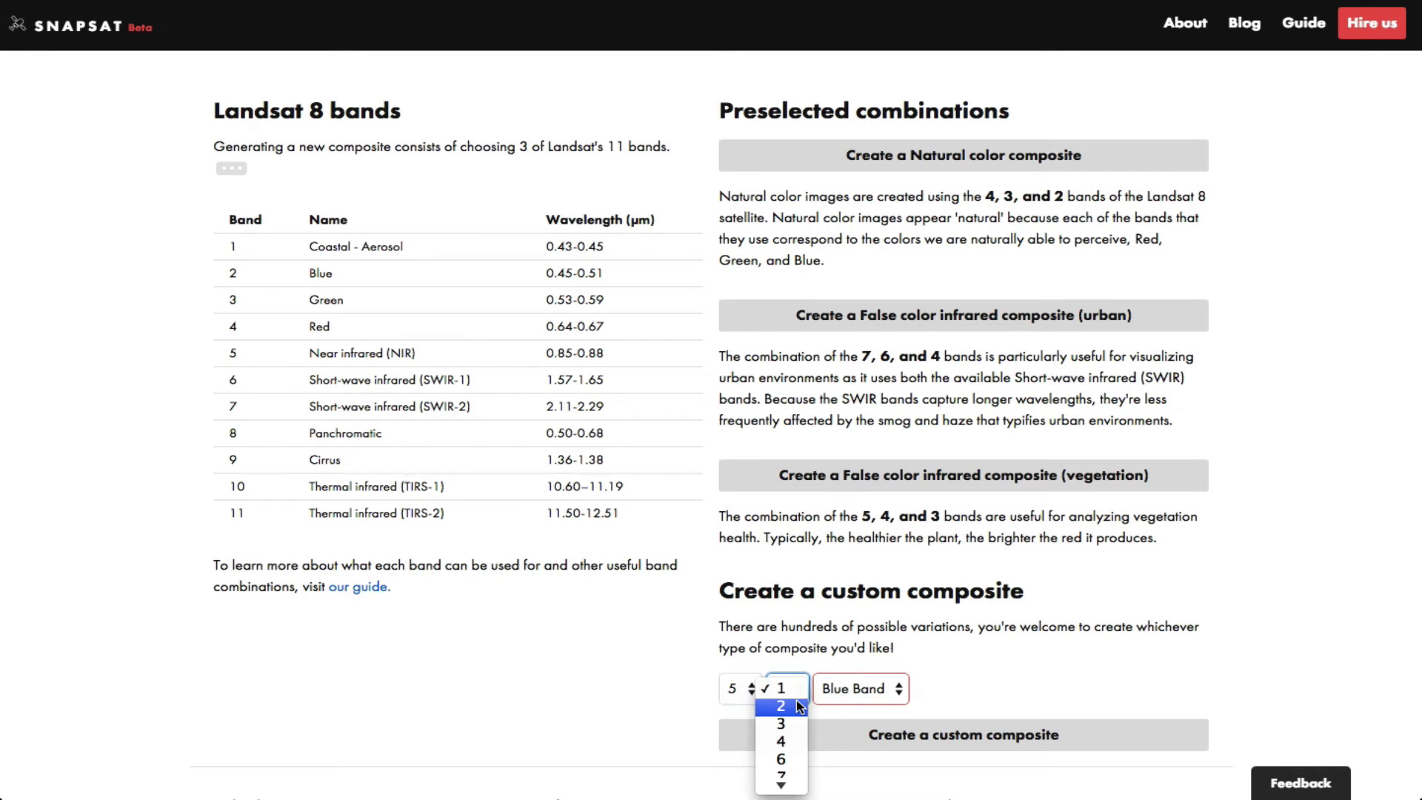
pyautogui.click(781, 740)
pyautogui.click(859, 688)
pyautogui.click(852, 724)
pyautogui.click(905, 743)
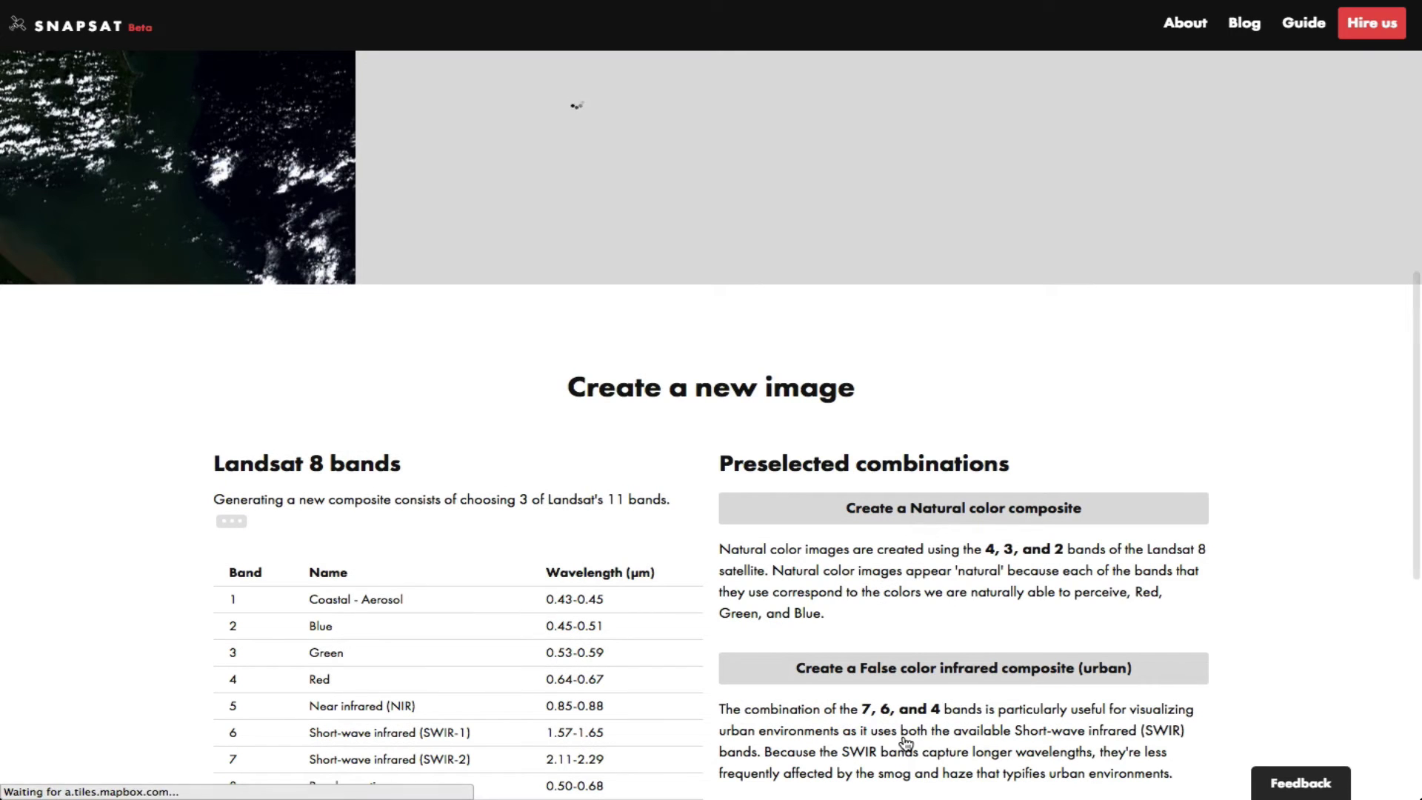
# Step: Open the newly created 543 composite's page
pyautogui.scroll(2, 934, 683)
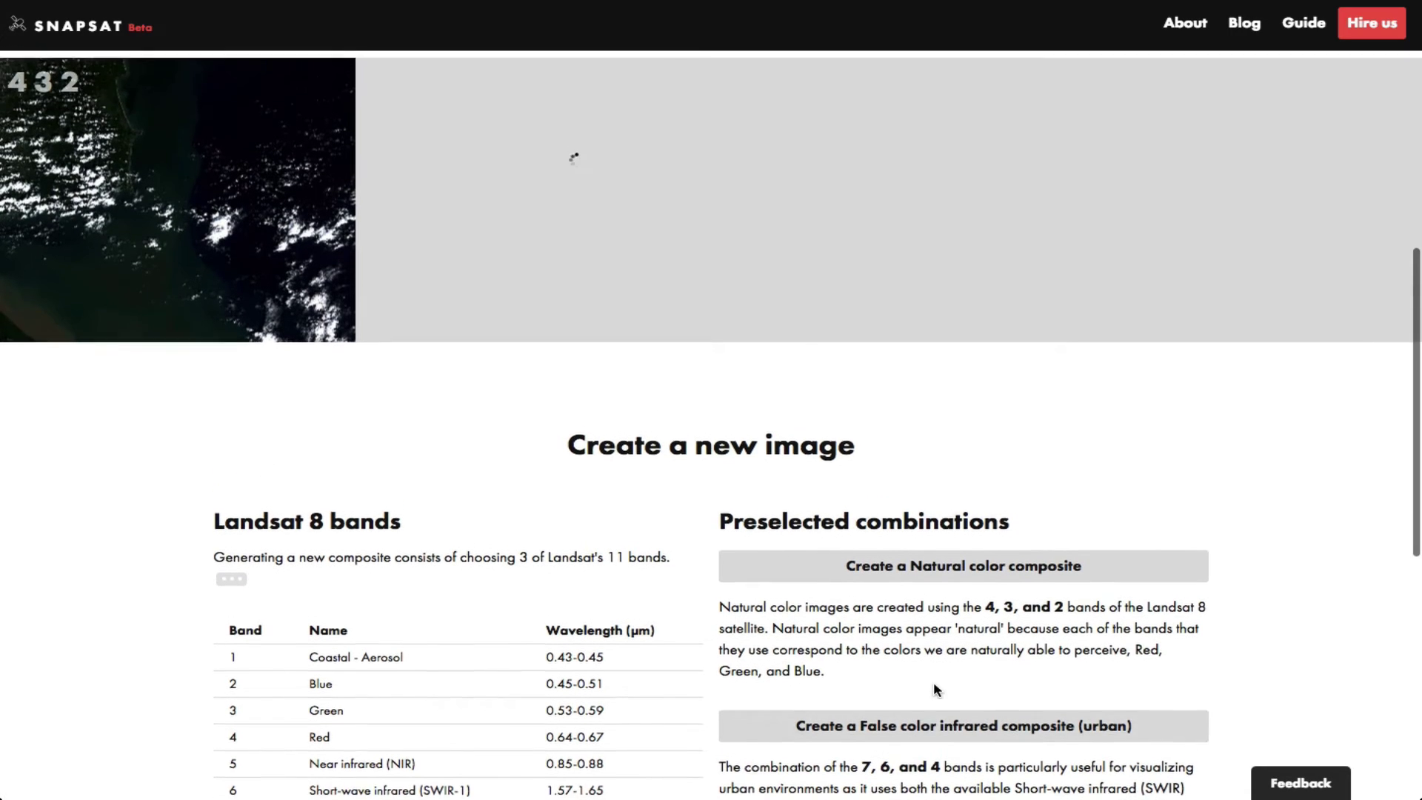
pyautogui.scroll(2, 933, 681)
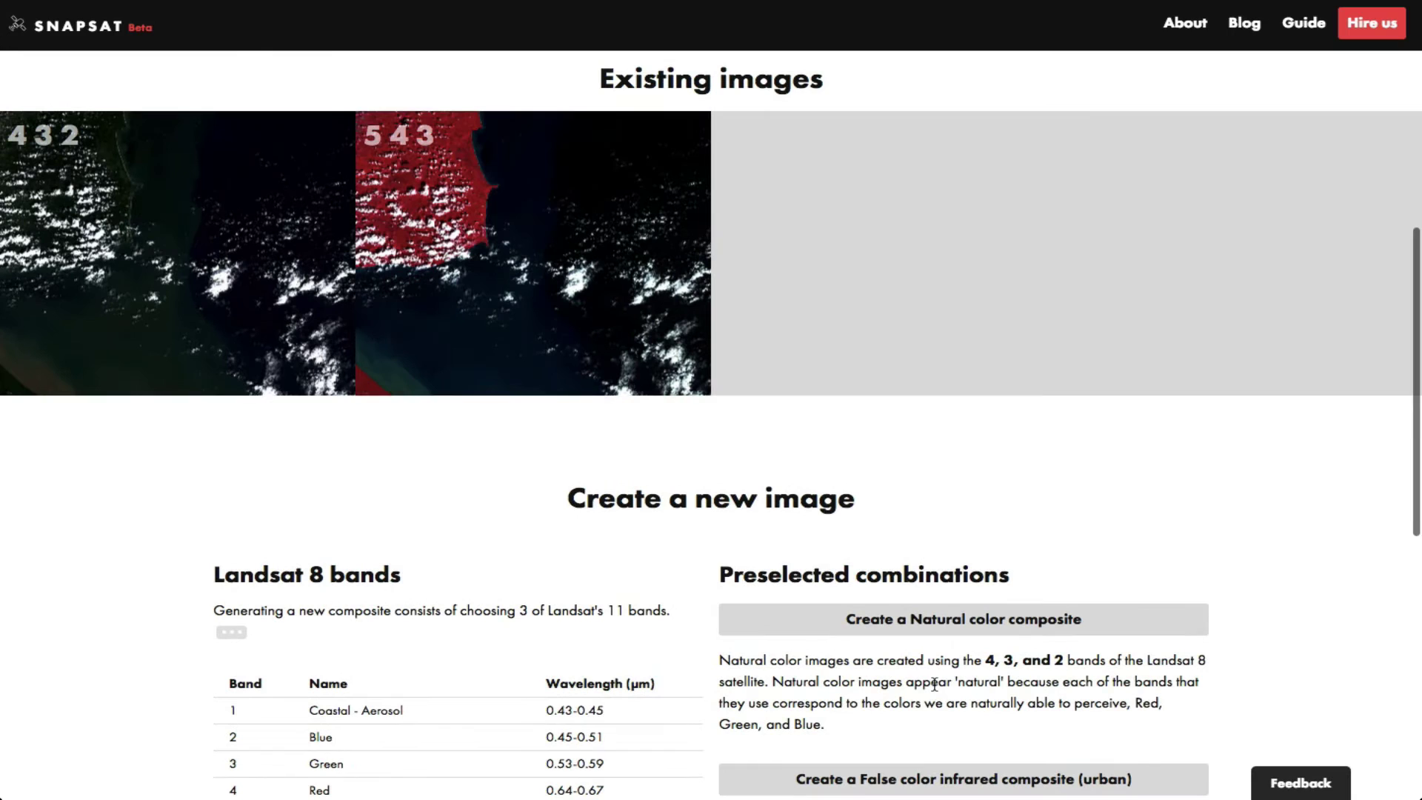
pyautogui.click(518, 282)
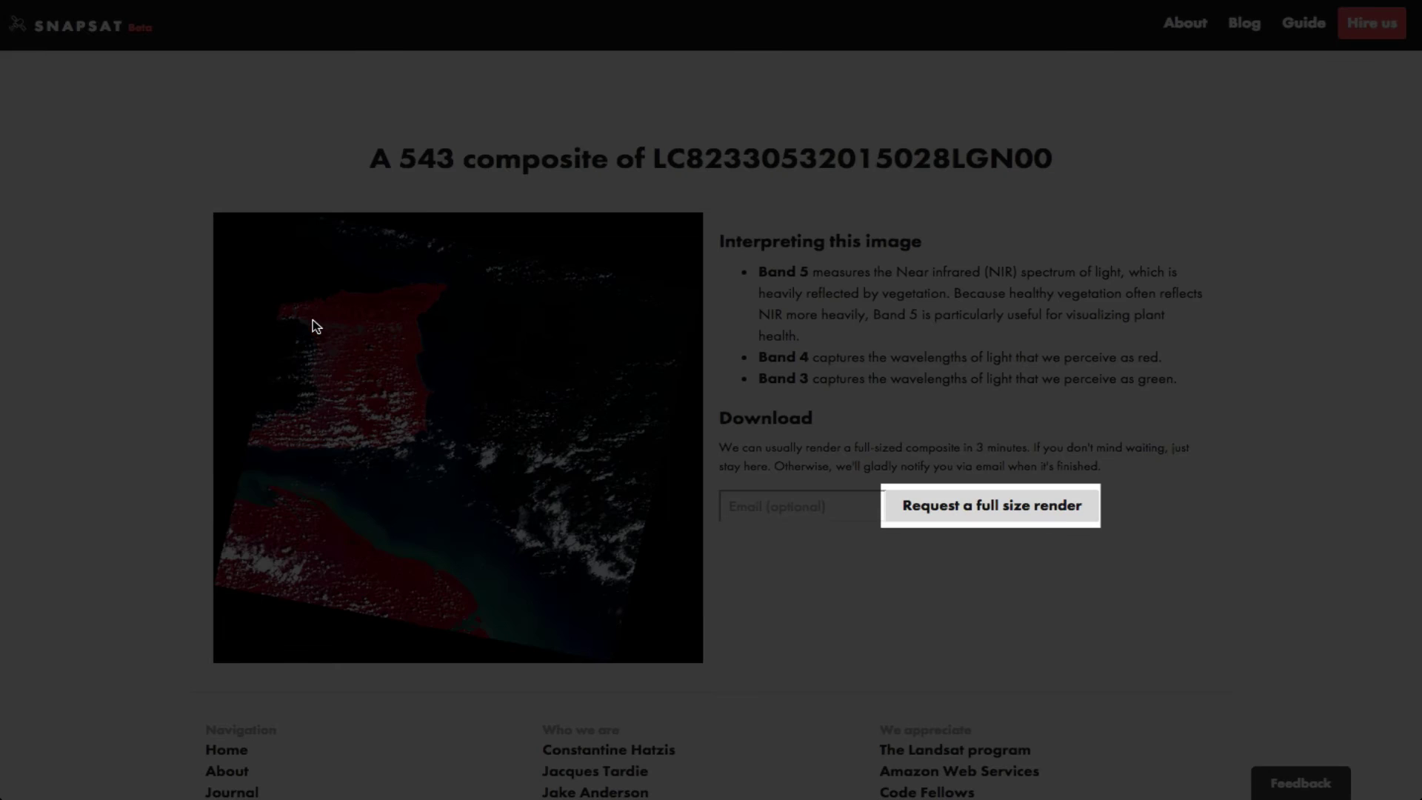
# Step: Enter a notification e-mail address and request a full-size render of the 543 composite
pyautogui.click(314, 322)
pyautogui.press('Tab')
pyautogui.write('t')
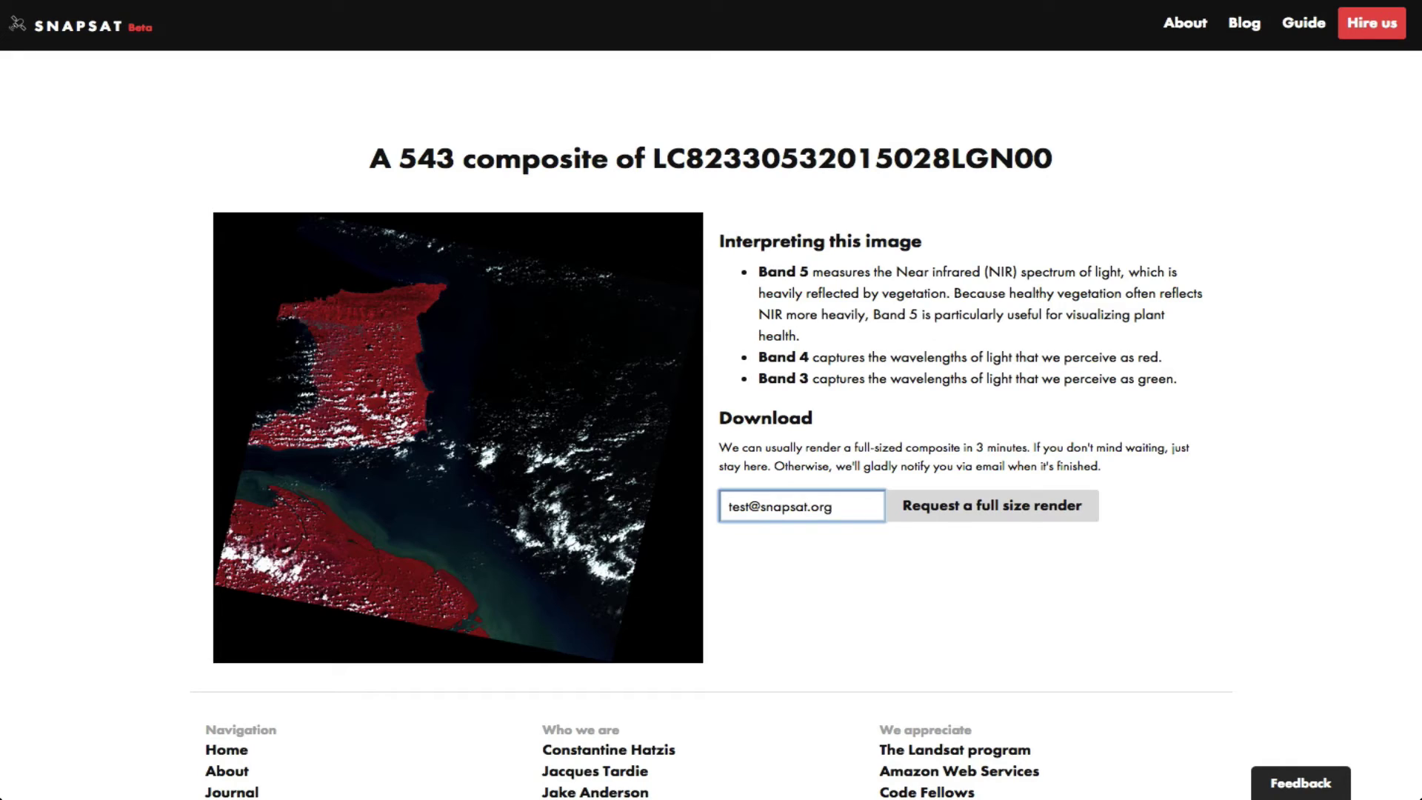
pyautogui.click(993, 511)
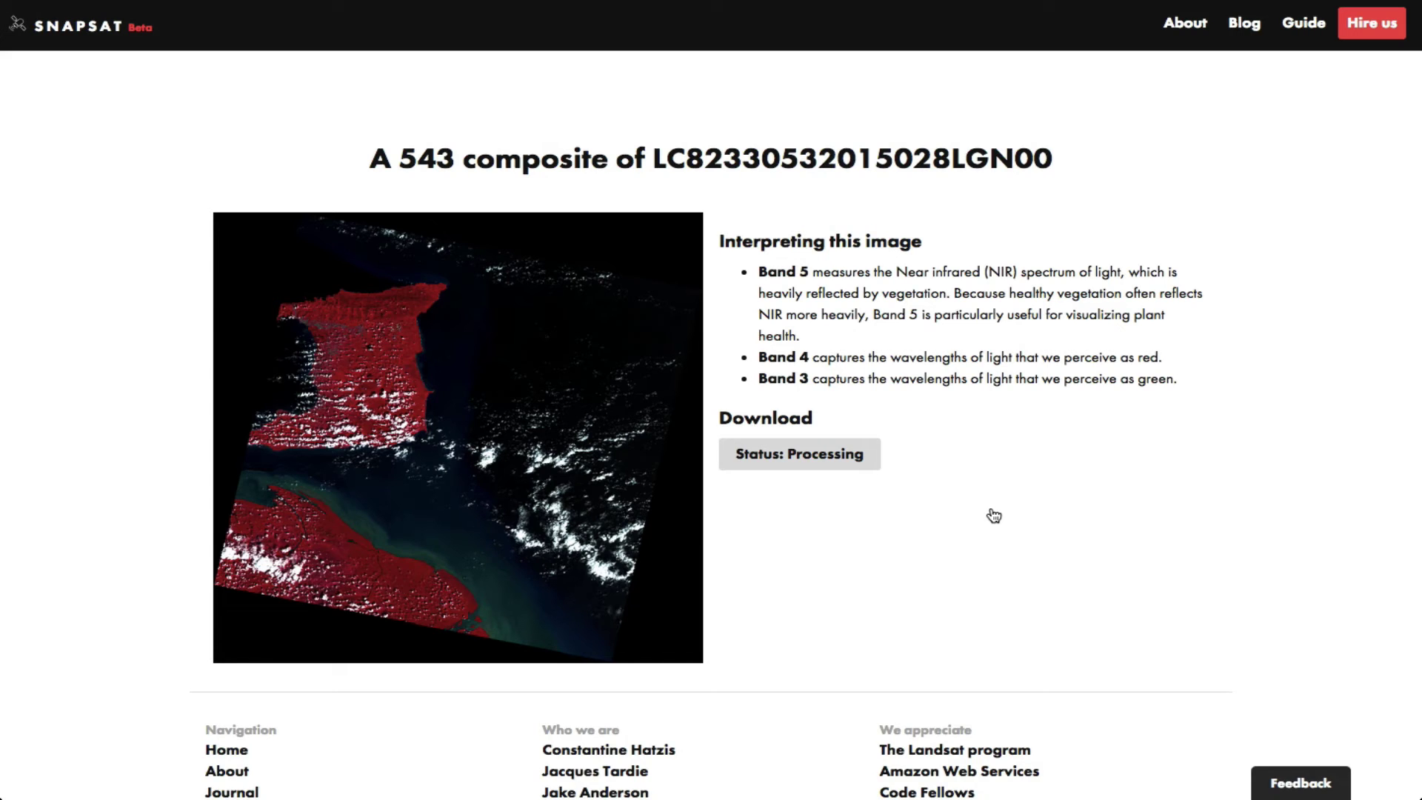
# Step: Download the full-size 543 image as the 55.2 MB bands_543 zip archive
pyautogui.click(943, 454)
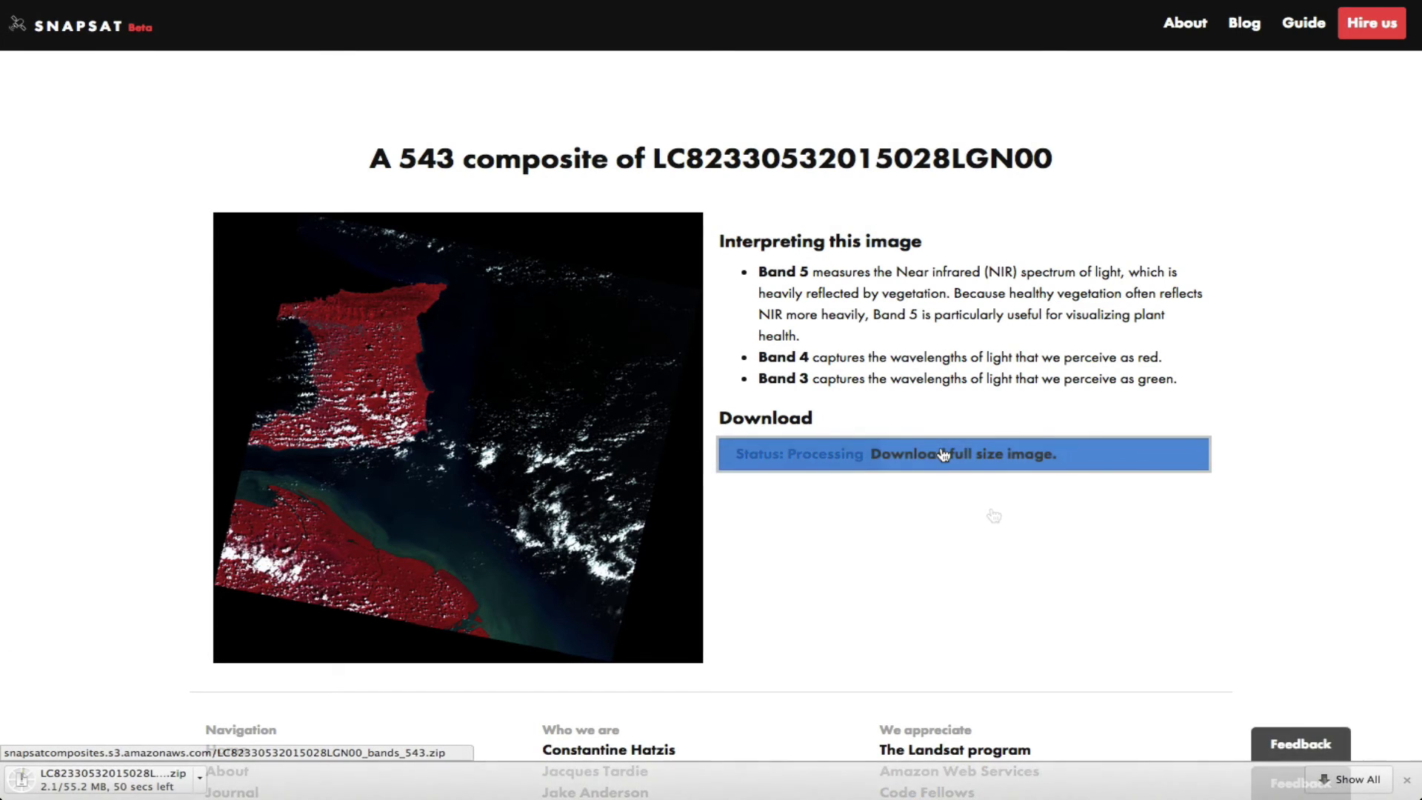